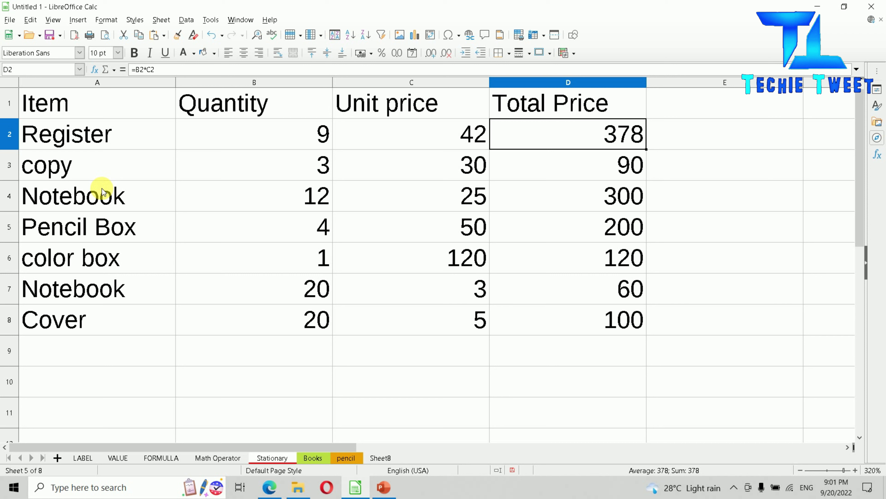
click(50, 38)
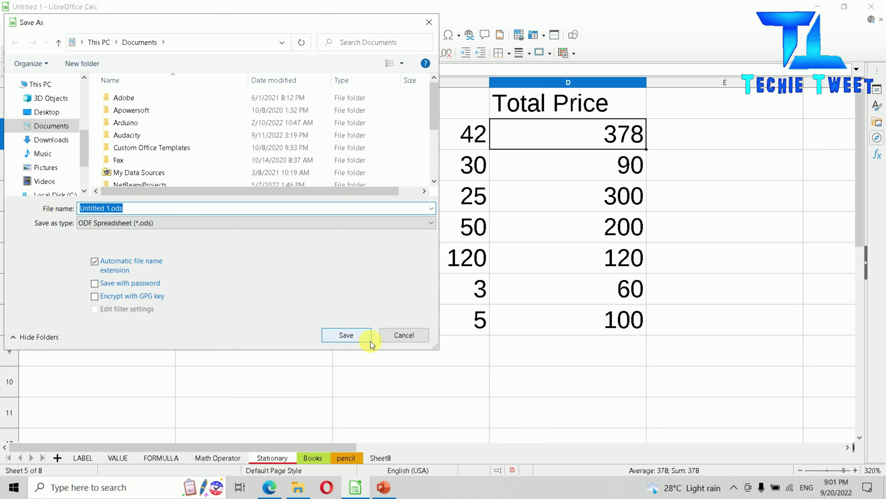
click(397, 336)
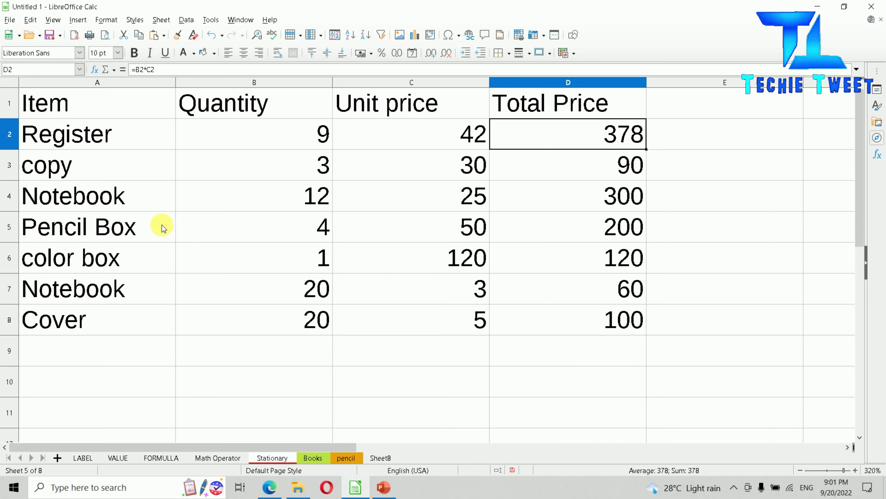
click(16, 22)
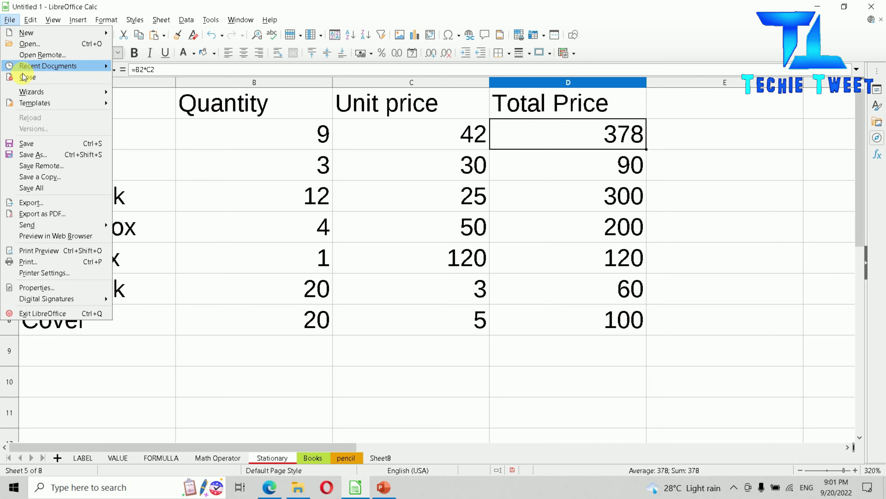
click(45, 146)
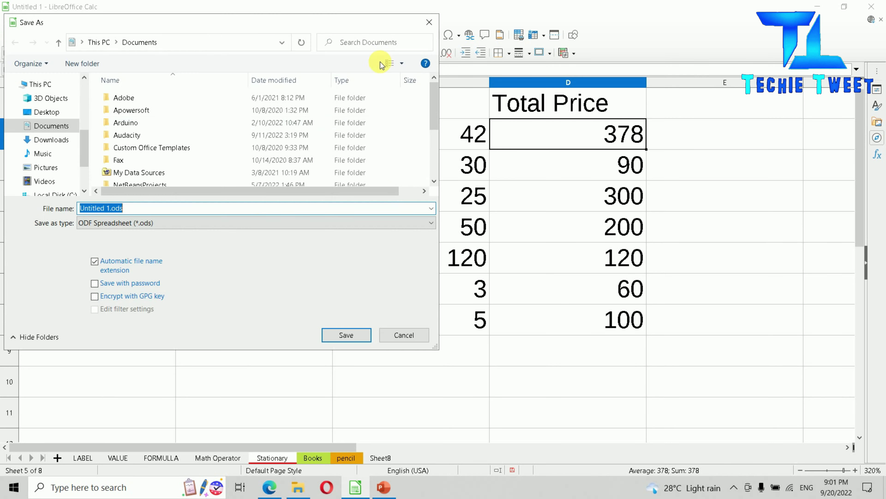
click(405, 336)
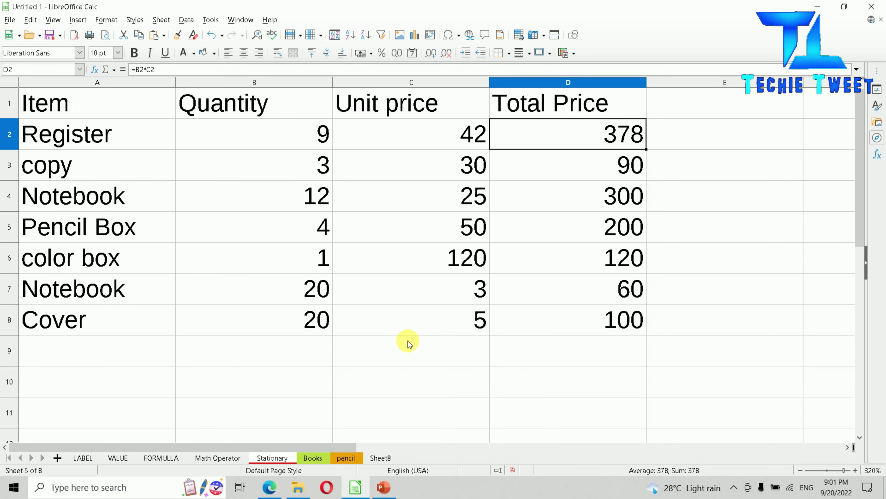
Step: Bring up Save As with Ctrl+S and enter the file name 'class ix'
key(ctrl+s)
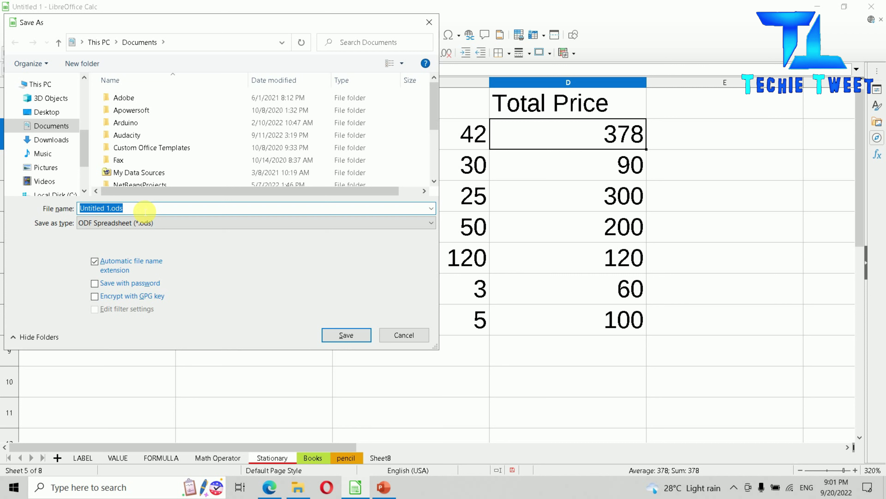
text(class )
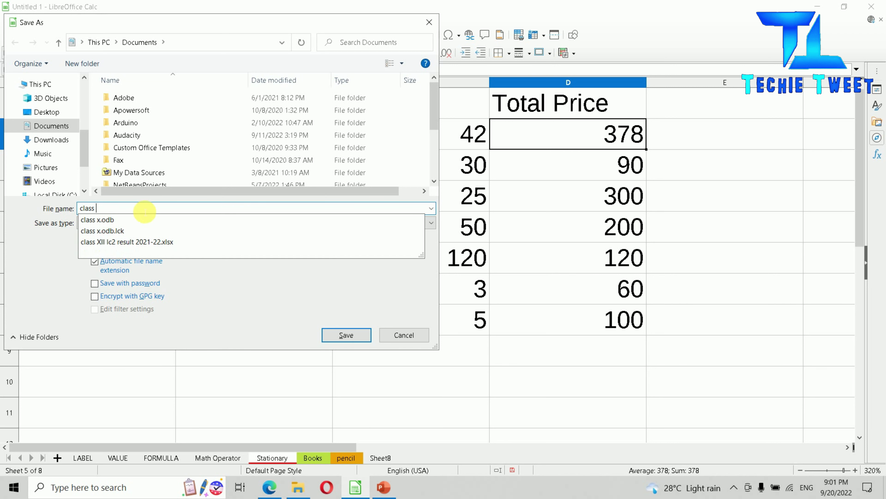
text(ix)
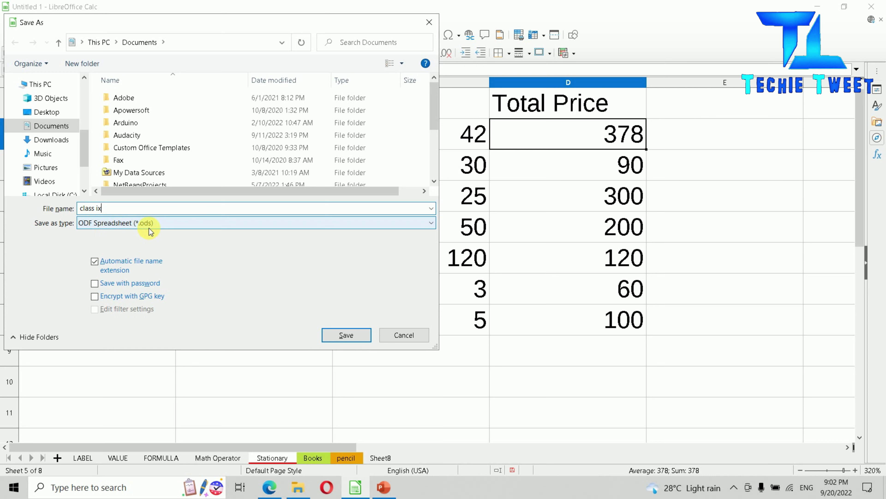
Step: Save the workbook as 'class ix.ods', keeping the ODF Spreadsheet (*.ods) type
click(197, 225)
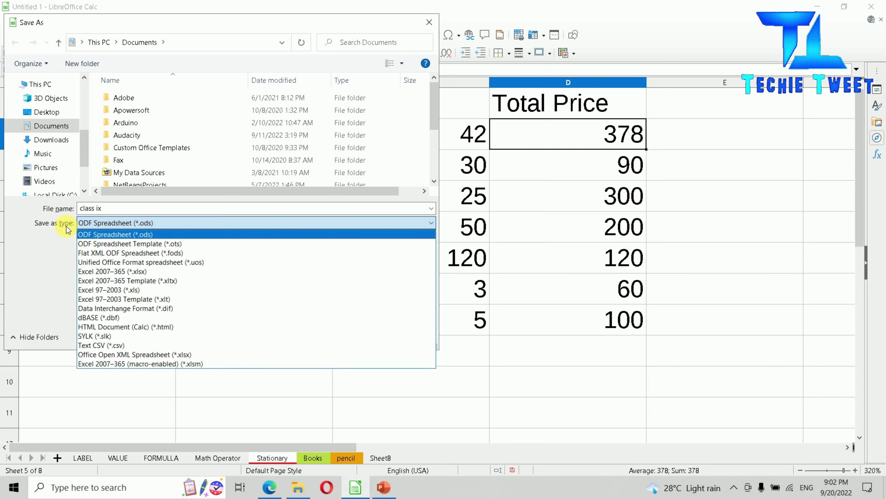
click(51, 254)
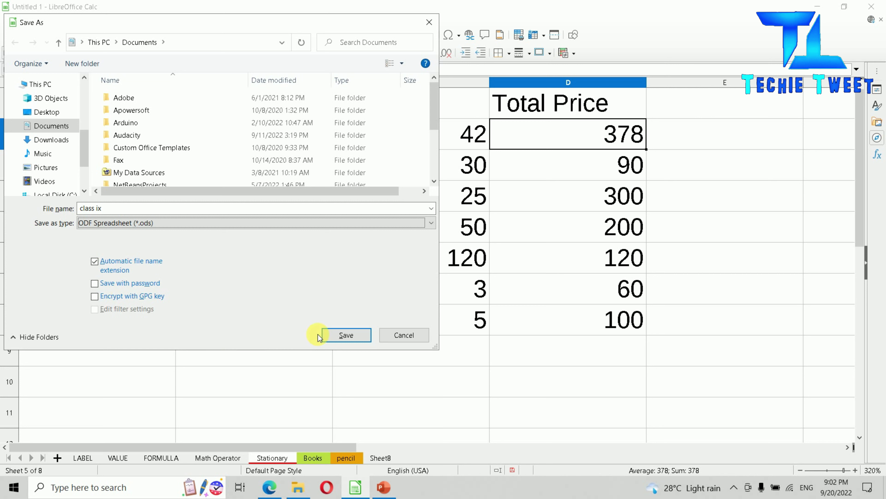
click(344, 335)
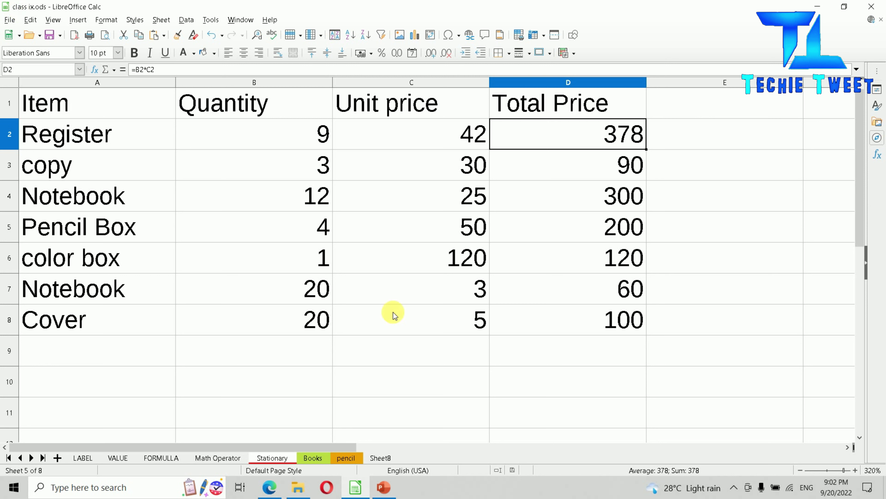
Step: Enter 22 as the Cover quantity in cell B8, making its total 110
click(279, 319)
text(22)
key(Return)
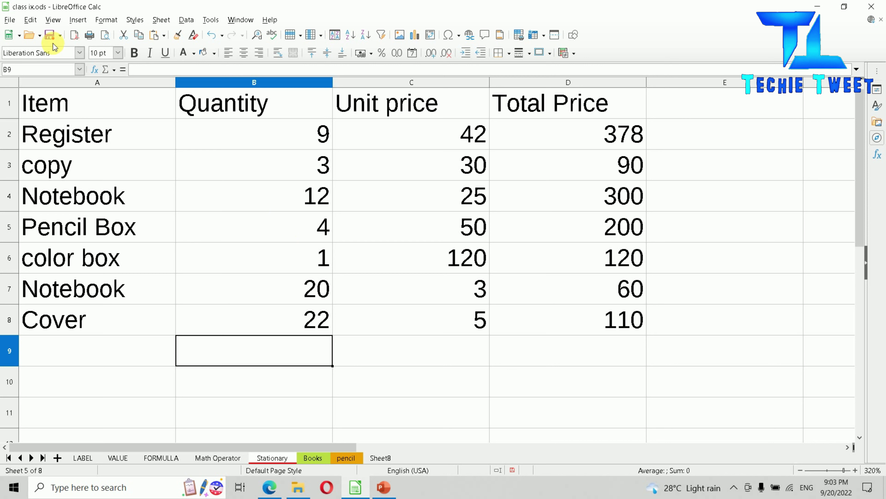
Step: Re-save 'class ix.ods' with the Cover quantity of 22, using the toolbar and File > Save
click(49, 34)
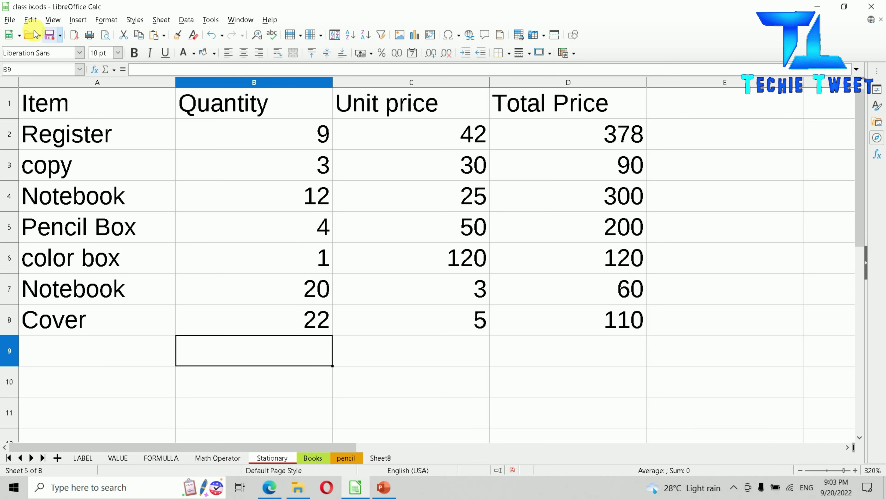
click(10, 20)
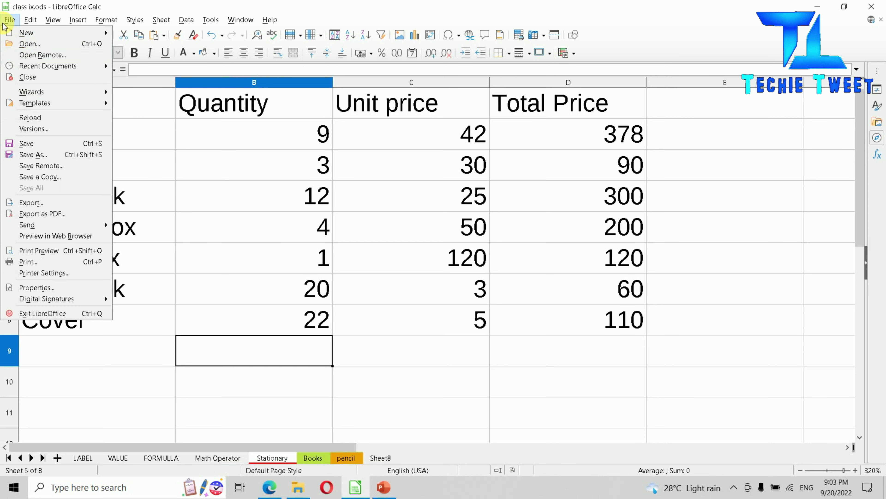
click(46, 146)
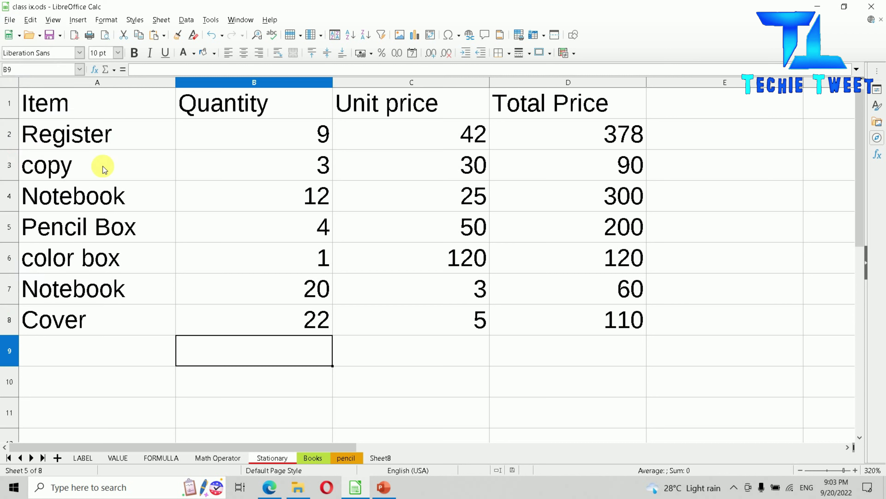
click(367, 344)
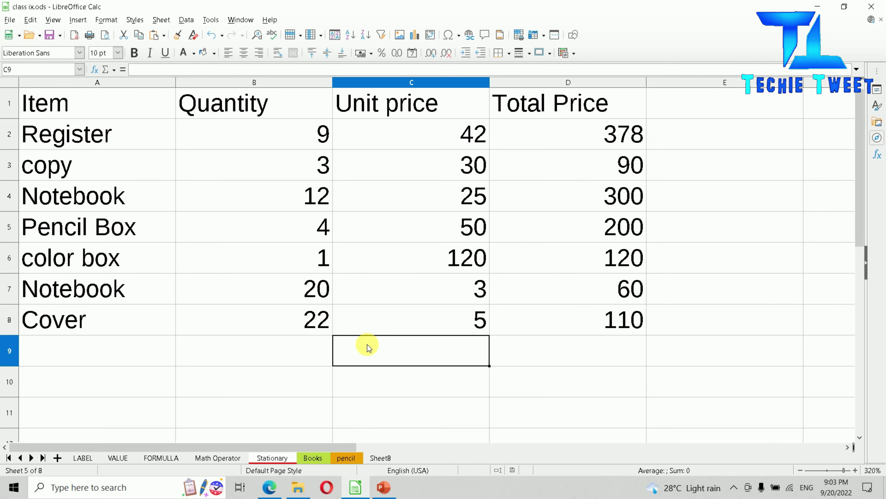